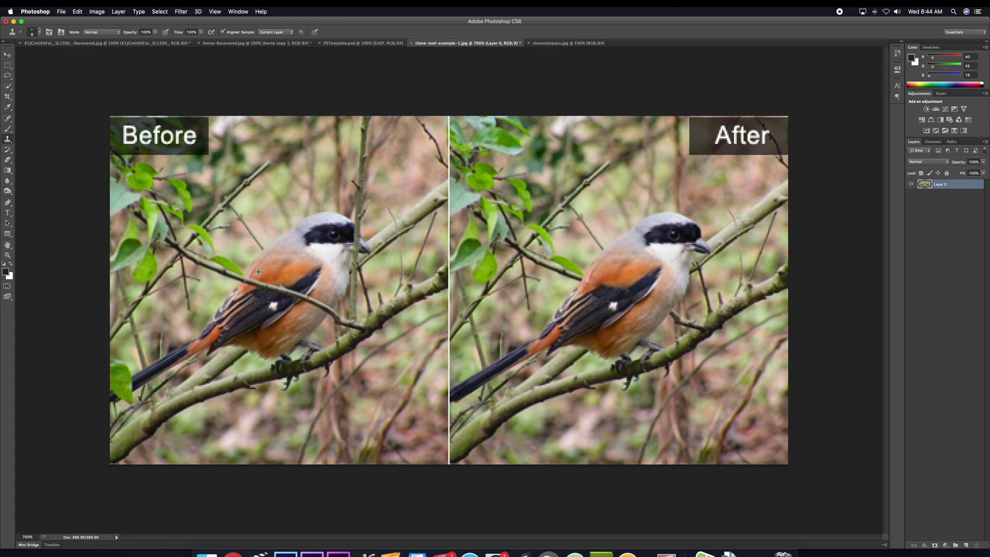
Clone clean background over the twig across the Before bird's back, wing and belly
{"action": "left_click", "coordinate": [251, 283]}
{"action": "left_click", "coordinate": [253, 284]}
{"action": "left_click", "coordinate": [254, 284]}
{"action": "left_click", "coordinate": [279, 282]}
{"action": "mouse_move", "coordinate": [283, 290]}
{"action": "left_mouse_down"}
{"action": "mouse_move", "coordinate": [303, 295]}
{"action": "mouse_move", "coordinate": [289, 286]}
{"action": "left_mouse_up"}
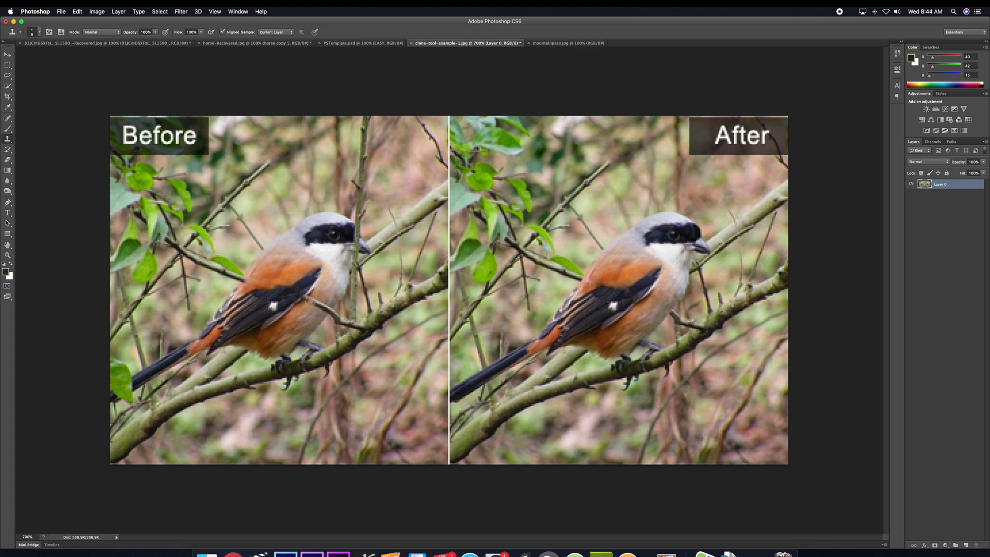
{"action": "left_click_drag", "start_coordinate": [305, 301], "coordinate": [329, 308]}
Zoom in to about 1200% to inspect the cleaned bird up close
{"action": "key", "text": "super+equal"}
{"action": "key", "text": "super+equal"}
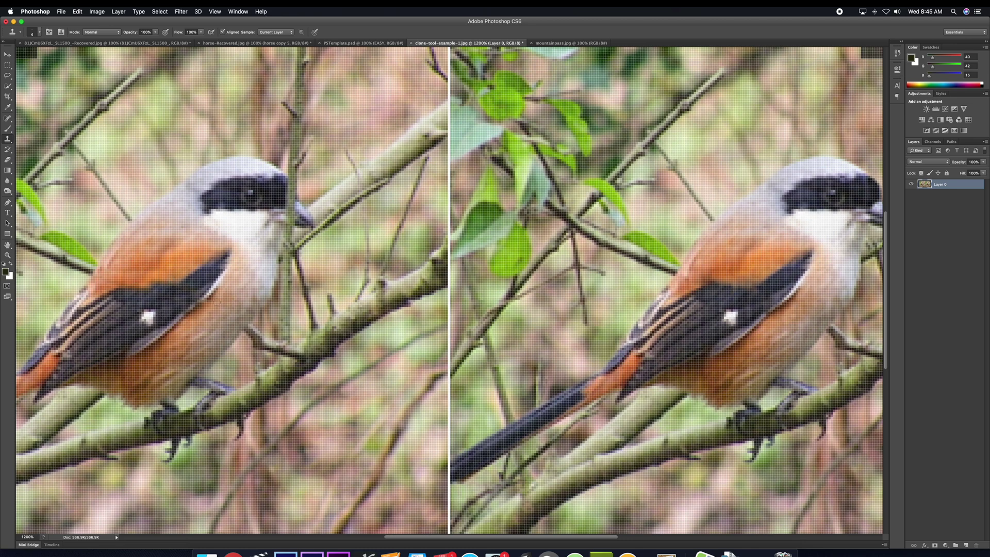
On mountainpass.jpg at 200%, clone grass over the upper road with a size-20 Clone Stamp
{"action": "left_click", "coordinate": [561, 44]}
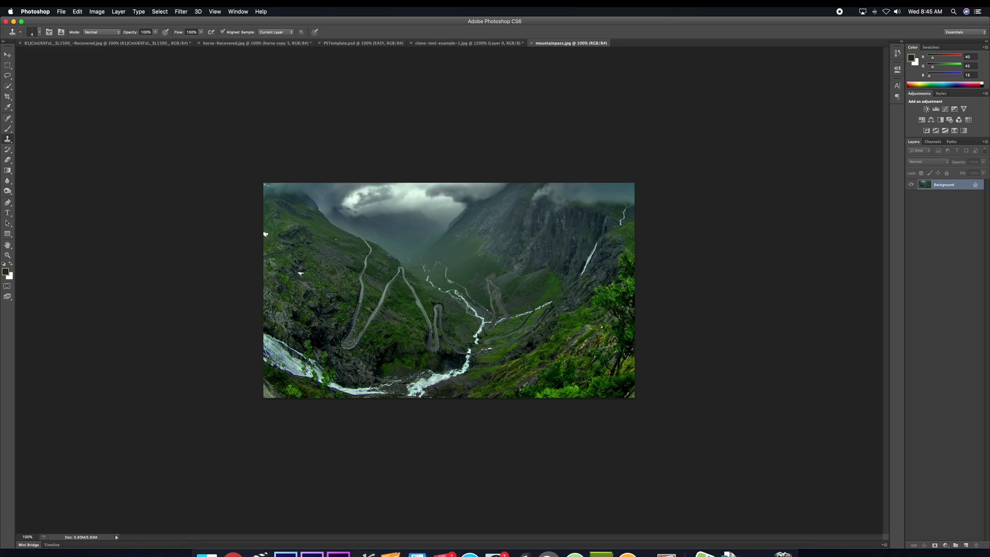
{"action": "key", "text": "super+equal"}
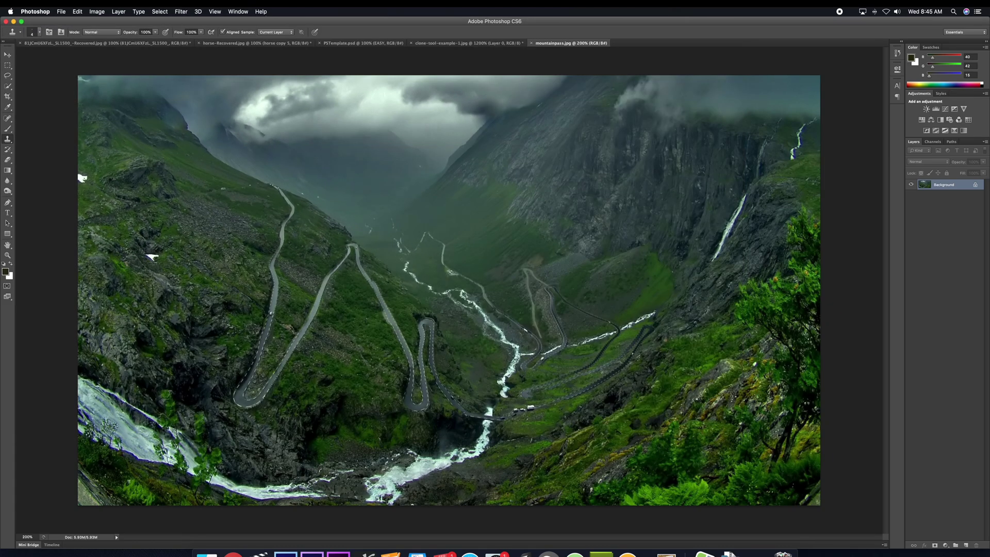
{"action": "key", "text": "bracketright"}
{"action": "key", "text": "bracketright"}
{"action": "key", "text": "bracketright"}
{"action": "left_click", "coordinate": [267, 192], "text": "alt"}
{"action": "mouse_move", "coordinate": [276, 190]}
{"action": "left_mouse_down"}
{"action": "mouse_move", "coordinate": [291, 209]}
{"action": "mouse_move", "coordinate": [270, 316]}
{"action": "left_mouse_up"}
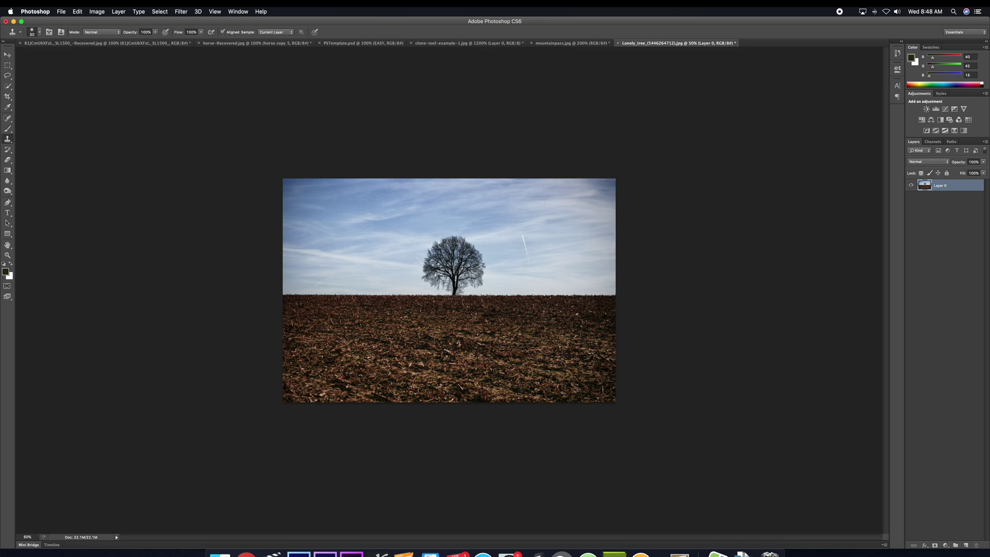
View the lonely tree photo at 100% and clone a forked branch onto the small trunk
{"action": "key", "text": "super+1"}
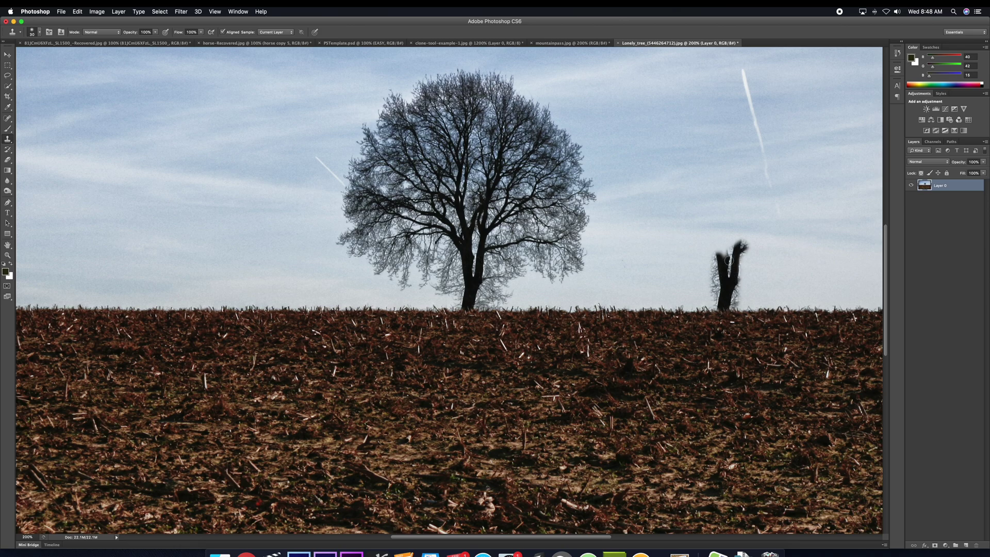
{"action": "mouse_move", "coordinate": [728, 261]}
{"action": "left_mouse_down"}
{"action": "mouse_move", "coordinate": [717, 231]}
{"action": "mouse_move", "coordinate": [708, 247]}
{"action": "left_mouse_up"}
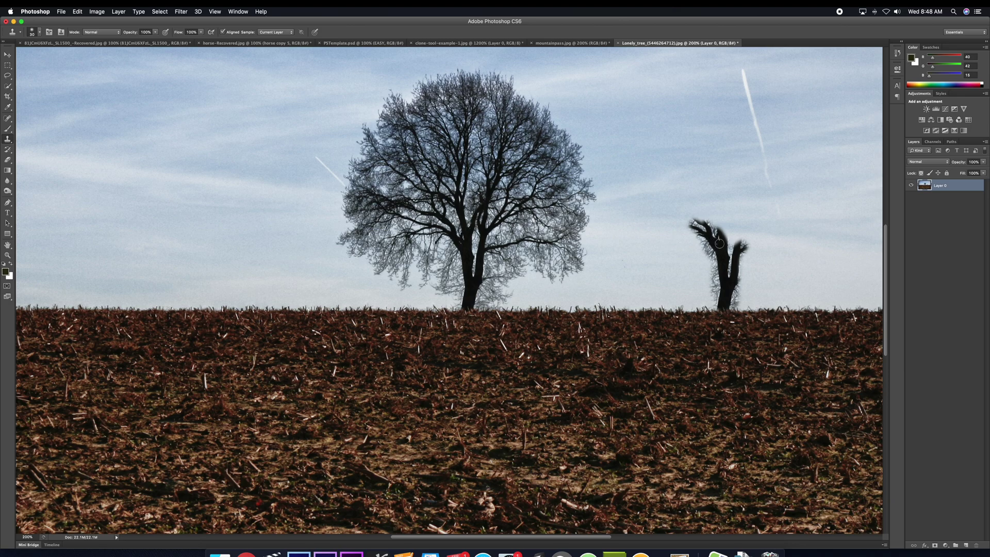
Paint a full crown onto the second tree, undoing the stray branches added on its left
{"action": "mouse_move", "coordinate": [727, 251]}
{"action": "left_mouse_down"}
{"action": "mouse_move", "coordinate": [760, 222]}
{"action": "mouse_move", "coordinate": [726, 200]}
{"action": "mouse_move", "coordinate": [684, 207]}
{"action": "mouse_move", "coordinate": [718, 242]}
{"action": "mouse_move", "coordinate": [669, 221]}
{"action": "mouse_move", "coordinate": [674, 236]}
{"action": "mouse_move", "coordinate": [716, 248]}
{"action": "mouse_move", "coordinate": [683, 248]}
{"action": "mouse_move", "coordinate": [705, 263]}
{"action": "mouse_move", "coordinate": [657, 233]}
{"action": "mouse_move", "coordinate": [652, 242]}
{"action": "mouse_move", "coordinate": [708, 192]}
{"action": "mouse_move", "coordinate": [730, 200]}
{"action": "mouse_move", "coordinate": [673, 174]}
{"action": "mouse_move", "coordinate": [727, 185]}
{"action": "mouse_move", "coordinate": [737, 205]}
{"action": "mouse_move", "coordinate": [653, 166]}
{"action": "mouse_move", "coordinate": [650, 209]}
{"action": "mouse_move", "coordinate": [661, 156]}
{"action": "mouse_move", "coordinate": [734, 176]}
{"action": "mouse_move", "coordinate": [669, 139]}
{"action": "mouse_move", "coordinate": [746, 185]}
{"action": "mouse_move", "coordinate": [680, 131]}
{"action": "mouse_move", "coordinate": [759, 188]}
{"action": "mouse_move", "coordinate": [768, 177]}
{"action": "mouse_move", "coordinate": [788, 185]}
{"action": "mouse_move", "coordinate": [782, 214]}
{"action": "left_mouse_up"}
{"action": "mouse_move", "coordinate": [748, 242]}
{"action": "left_mouse_down"}
{"action": "mouse_move", "coordinate": [782, 238]}
{"action": "mouse_move", "coordinate": [748, 255]}
{"action": "mouse_move", "coordinate": [791, 242]}
{"action": "mouse_move", "coordinate": [743, 263]}
{"action": "mouse_move", "coordinate": [804, 261]}
{"action": "mouse_move", "coordinate": [741, 277]}
{"action": "mouse_move", "coordinate": [790, 278]}
{"action": "mouse_move", "coordinate": [791, 237]}
{"action": "mouse_move", "coordinate": [828, 226]}
{"action": "mouse_move", "coordinate": [779, 209]}
{"action": "mouse_move", "coordinate": [810, 188]}
{"action": "mouse_move", "coordinate": [805, 150]}
{"action": "mouse_move", "coordinate": [773, 155]}
{"action": "mouse_move", "coordinate": [810, 129]}
{"action": "mouse_move", "coordinate": [707, 87]}
{"action": "mouse_move", "coordinate": [676, 110]}
{"action": "mouse_move", "coordinate": [663, 145]}
{"action": "mouse_move", "coordinate": [743, 99]}
{"action": "mouse_move", "coordinate": [681, 90]}
{"action": "mouse_move", "coordinate": [789, 118]}
{"action": "mouse_move", "coordinate": [752, 117]}
{"action": "left_mouse_up"}
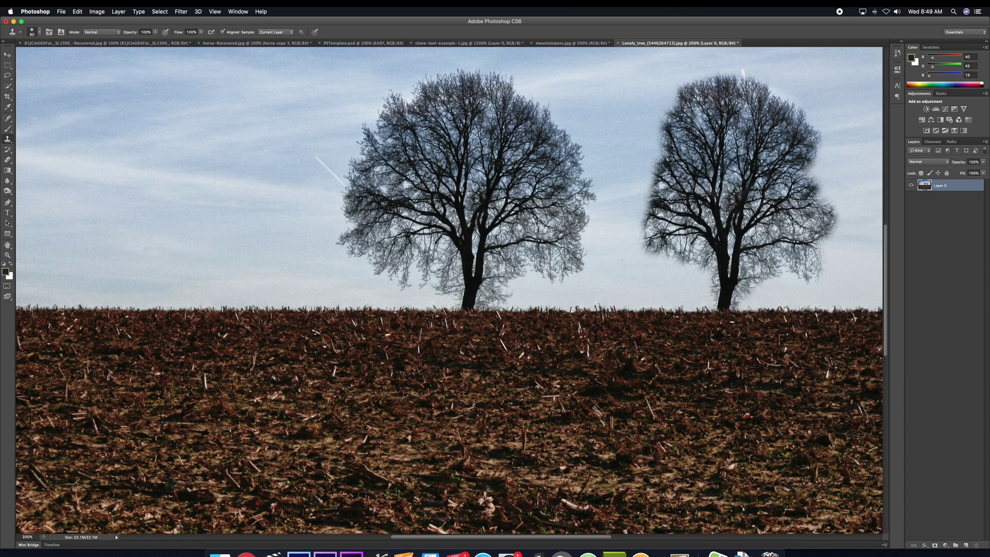
{"action": "mouse_move", "coordinate": [753, 116]}
{"action": "left_mouse_down"}
{"action": "mouse_move", "coordinate": [670, 108]}
{"action": "mouse_move", "coordinate": [629, 196]}
{"action": "mouse_move", "coordinate": [640, 247]}
{"action": "mouse_move", "coordinate": [730, 246]}
{"action": "left_mouse_up"}
{"action": "mouse_move", "coordinate": [840, 248]}
{"action": "left_mouse_down"}
{"action": "mouse_move", "coordinate": [848, 171]}
{"action": "mouse_move", "coordinate": [783, 105]}
{"action": "left_mouse_up"}
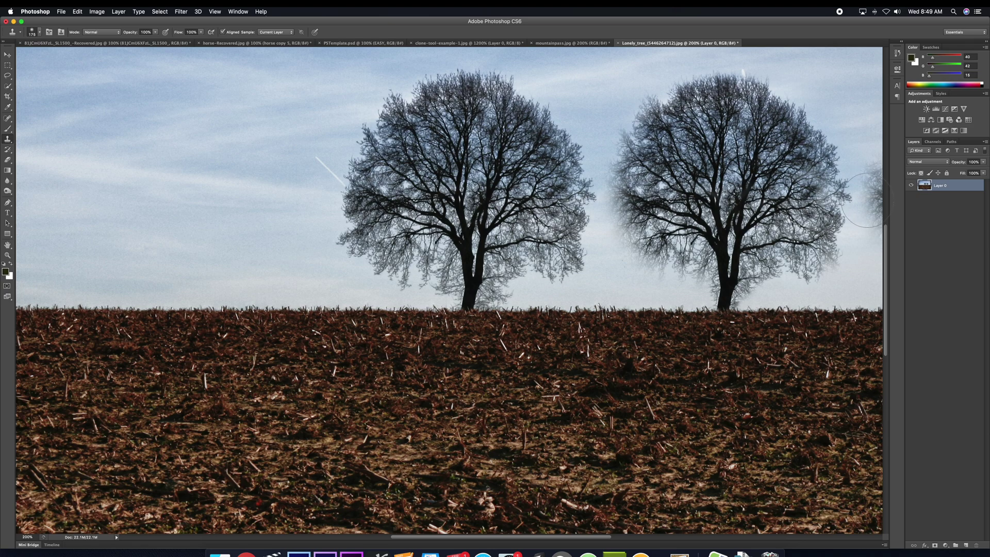
{"action": "mouse_move", "coordinate": [593, 195]}
{"action": "left_mouse_down"}
{"action": "mouse_move", "coordinate": [611, 217]}
{"action": "mouse_move", "coordinate": [607, 184]}
{"action": "left_mouse_up"}
{"action": "key", "text": "super+z"}
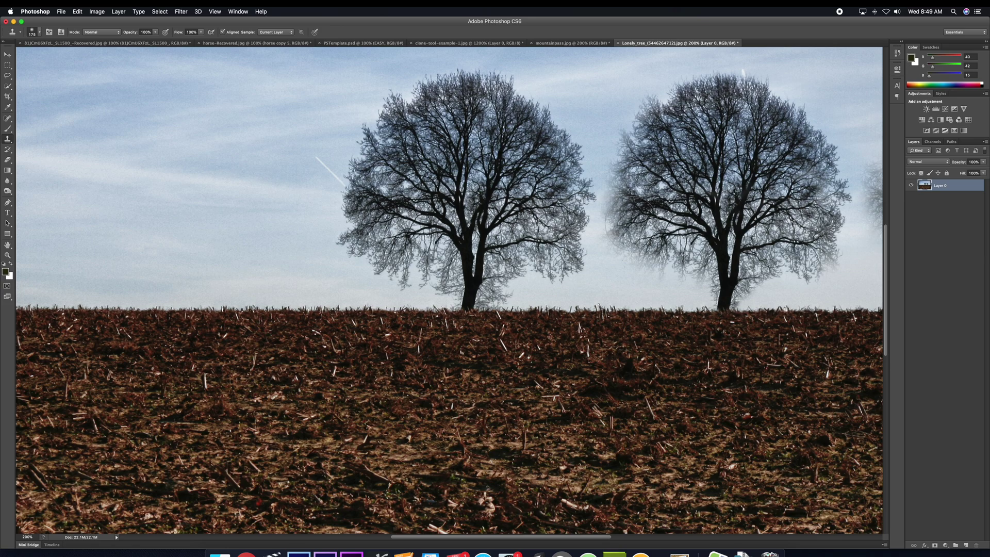
Repaint the right tree's crown edges, undoing strokes that looked too dark against the sky
{"action": "mouse_move", "coordinate": [619, 206]}
{"action": "left_mouse_down"}
{"action": "mouse_move", "coordinate": [611, 203]}
{"action": "mouse_move", "coordinate": [627, 253]}
{"action": "mouse_move", "coordinate": [727, 250]}
{"action": "left_mouse_up"}
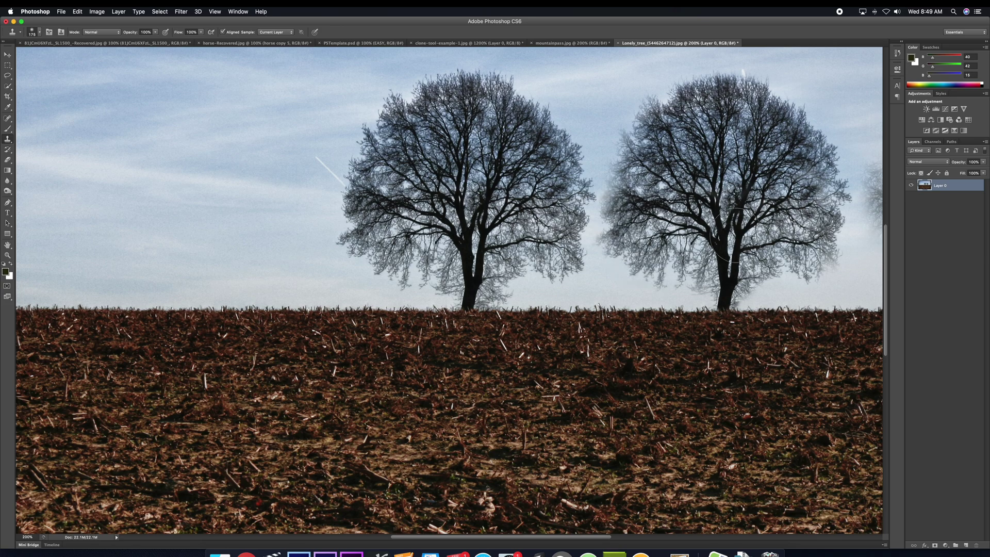
{"action": "key", "text": "super+z"}
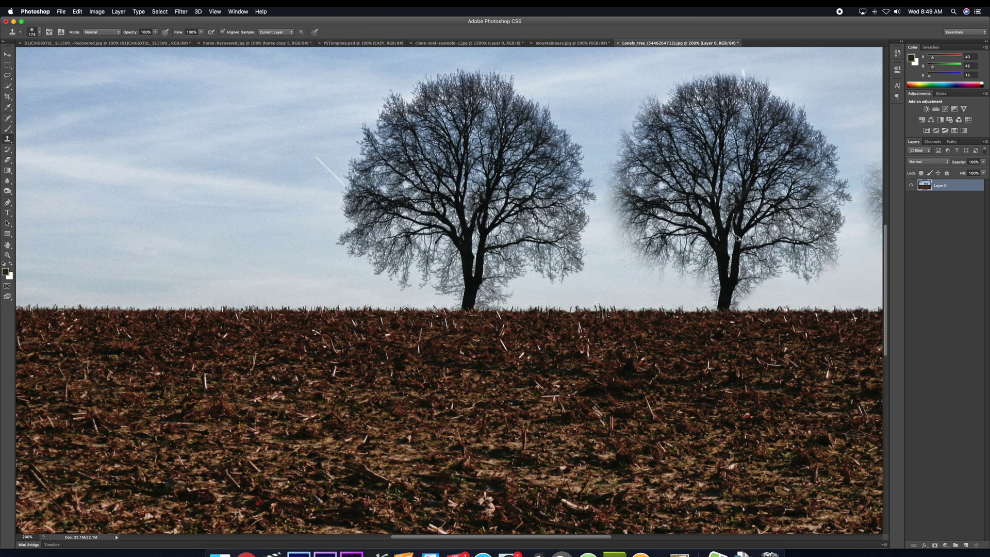
{"action": "key", "text": "super+alt+z"}
{"action": "mouse_move", "coordinate": [802, 150]}
{"action": "left_mouse_down"}
{"action": "mouse_move", "coordinate": [820, 160]}
{"action": "mouse_move", "coordinate": [825, 248]}
{"action": "mouse_move", "coordinate": [822, 168]}
{"action": "left_mouse_up"}
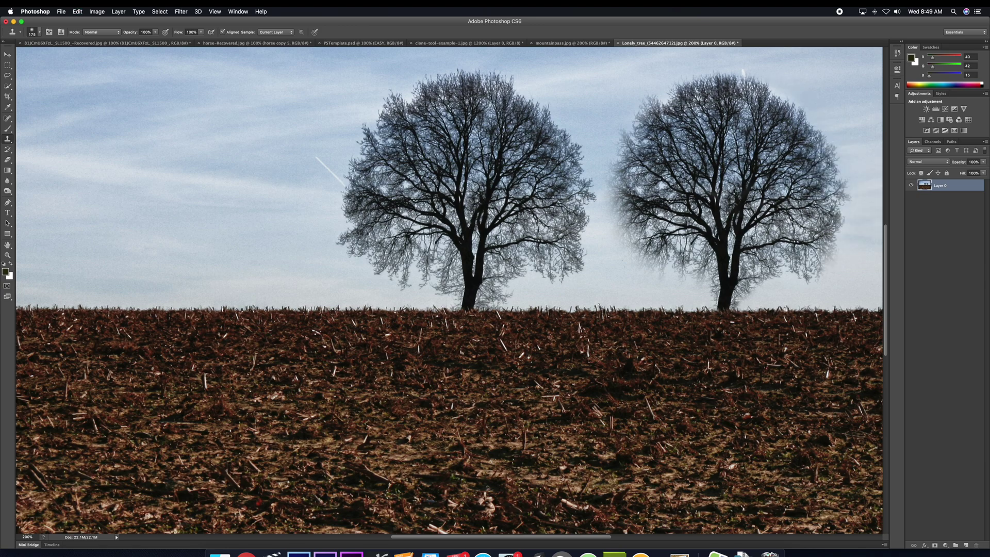
{"action": "mouse_move", "coordinate": [621, 176]}
{"action": "left_mouse_down"}
{"action": "mouse_move", "coordinate": [639, 258]}
{"action": "mouse_move", "coordinate": [725, 253]}
{"action": "left_mouse_up"}
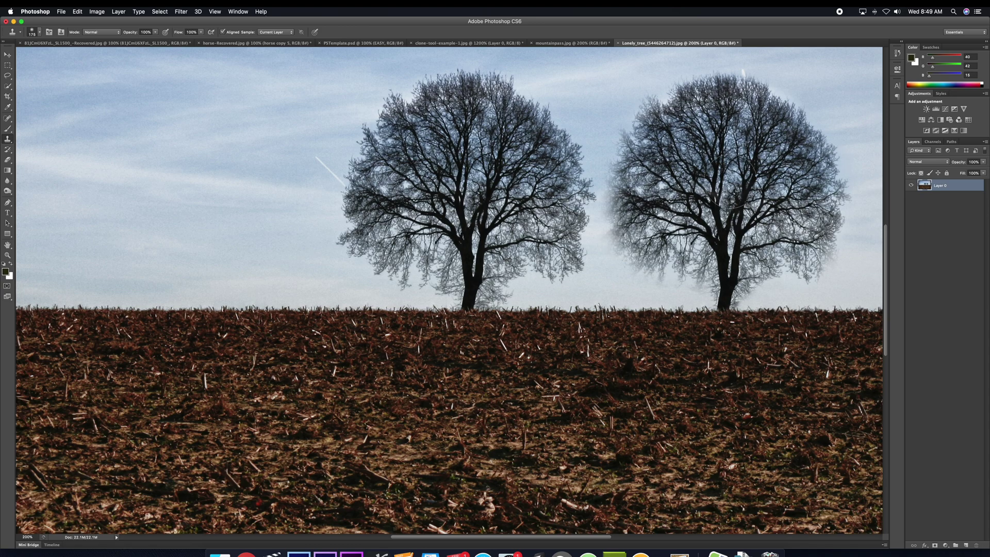
Revert a hazy stroke at the original trunk's base and begin a trunk at the far left
{"action": "left_click_drag", "start_coordinate": [393, 284], "coordinate": [464, 286]}
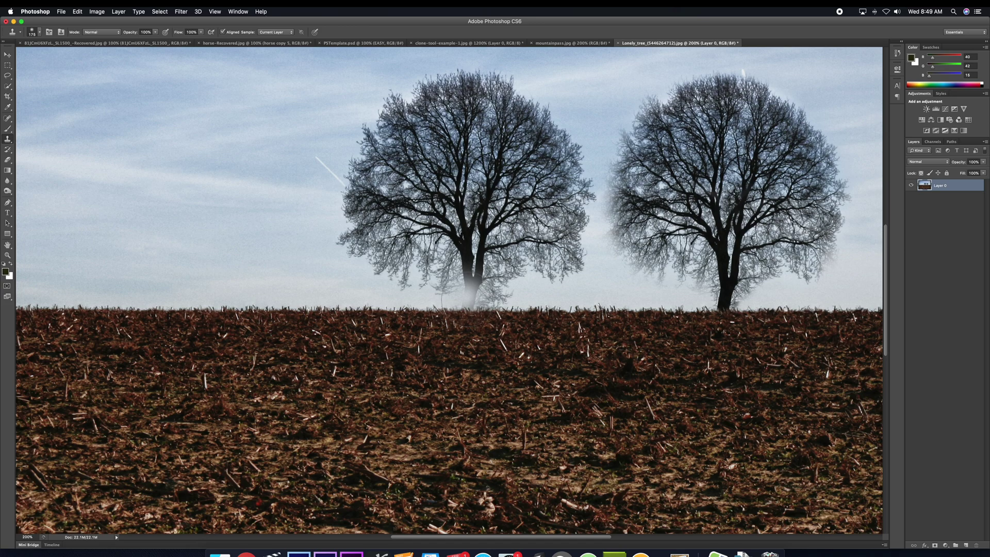
{"action": "key", "text": "ctrl+z"}
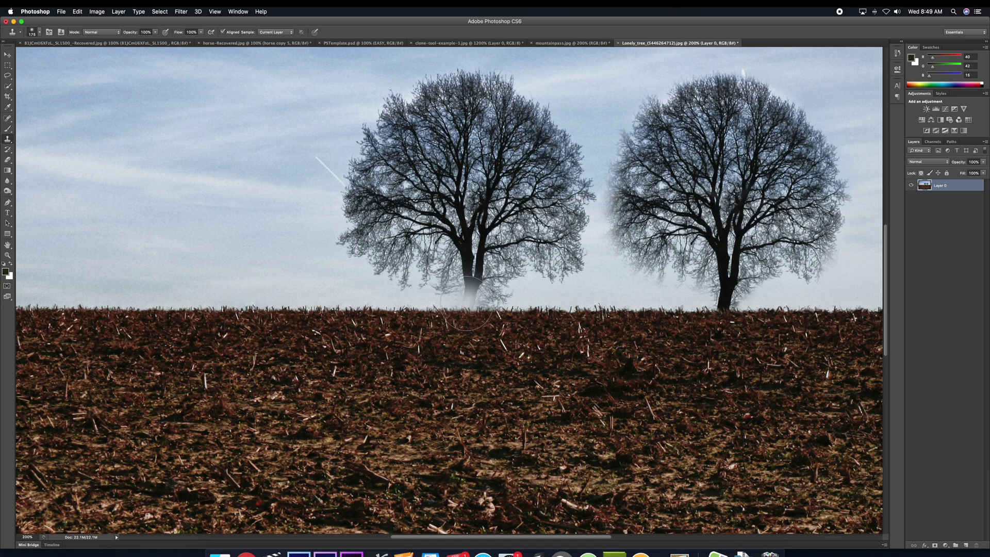
{"action": "key", "text": "ctrl+alt+z"}
{"action": "mouse_move", "coordinate": [153, 280]}
{"action": "left_mouse_down"}
{"action": "mouse_move", "coordinate": [155, 296]}
{"action": "mouse_move", "coordinate": [133, 298]}
{"action": "left_mouse_up"}
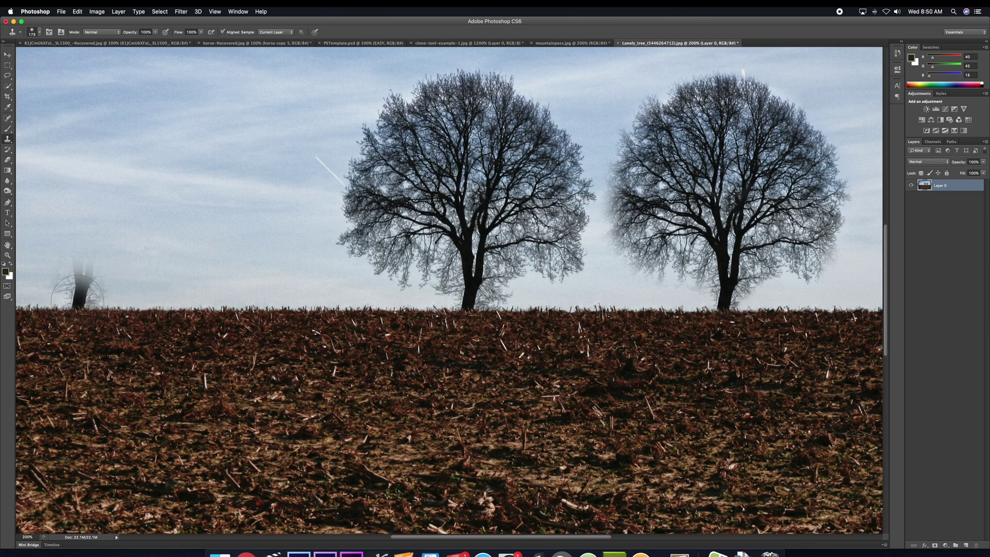
Clone a full-crowned tree up from the trunk at the left edge of the field
{"action": "mouse_move", "coordinate": [83, 296]}
{"action": "left_mouse_down"}
{"action": "mouse_move", "coordinate": [111, 203]}
{"action": "mouse_move", "coordinate": [76, 262]}
{"action": "mouse_move", "coordinate": [41, 209]}
{"action": "mouse_move", "coordinate": [143, 214]}
{"action": "mouse_move", "coordinate": [163, 165]}
{"action": "mouse_move", "coordinate": [55, 135]}
{"action": "mouse_move", "coordinate": [168, 98]}
{"action": "mouse_move", "coordinate": [94, 77]}
{"action": "mouse_move", "coordinate": [70, 86]}
{"action": "mouse_move", "coordinate": [63, 76]}
{"action": "mouse_move", "coordinate": [126, 103]}
{"action": "mouse_move", "coordinate": [176, 156]}
{"action": "mouse_move", "coordinate": [191, 202]}
{"action": "mouse_move", "coordinate": [168, 247]}
{"action": "mouse_move", "coordinate": [108, 292]}
{"action": "mouse_move", "coordinate": [31, 266]}
{"action": "mouse_move", "coordinate": [62, 274]}
{"action": "mouse_move", "coordinate": [37, 93]}
{"action": "left_mouse_up"}
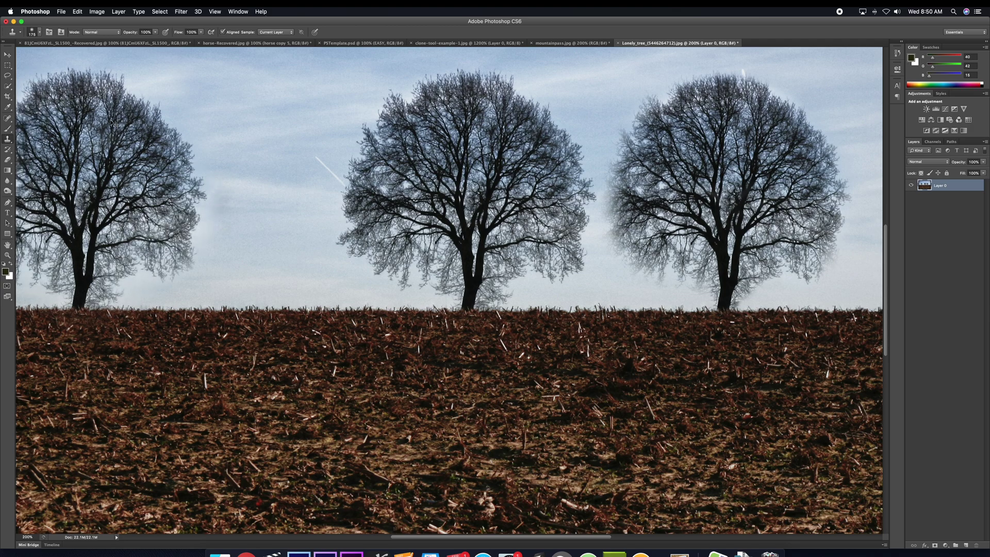
{"action": "key", "text": "super+minus"}
{"action": "key", "text": "super+minus"}
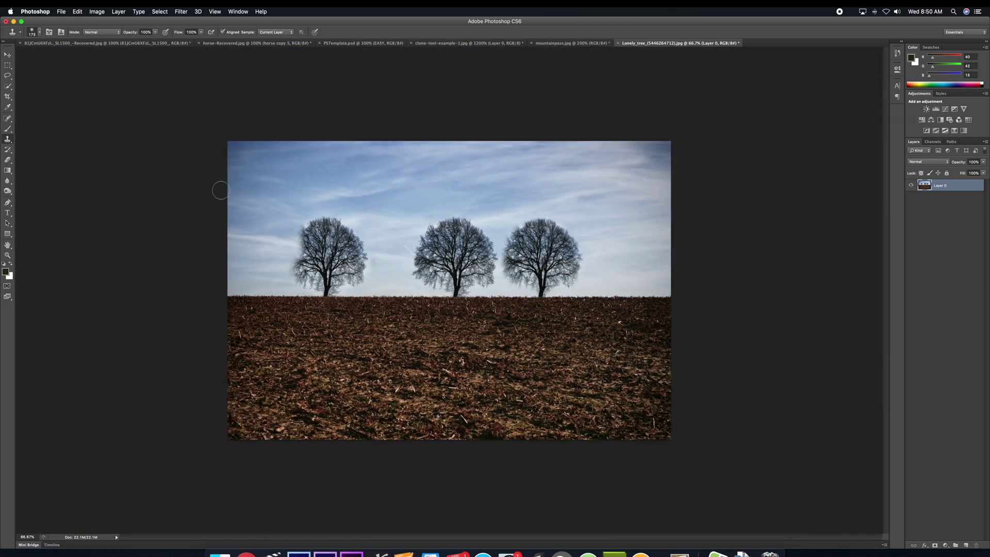
Add branches to the left side of the leftmost tree's crown
{"action": "left_click_drag", "start_coordinate": [305, 242], "coordinate": [297, 250]}
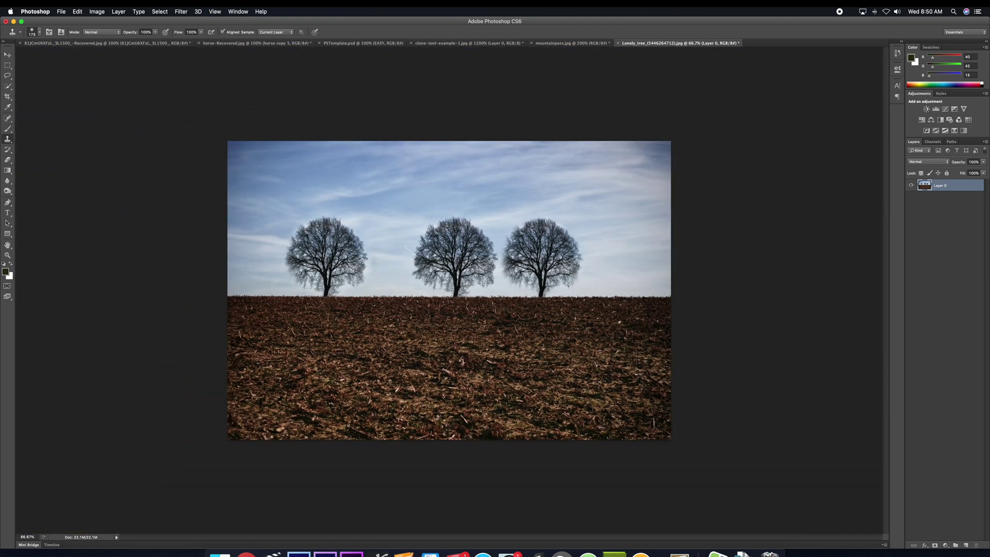